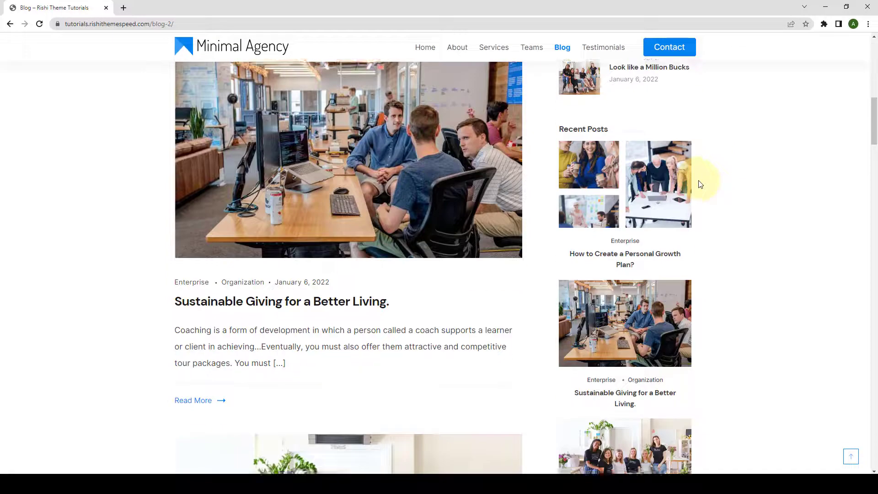
pyautogui.scroll(-1, 700, 184)
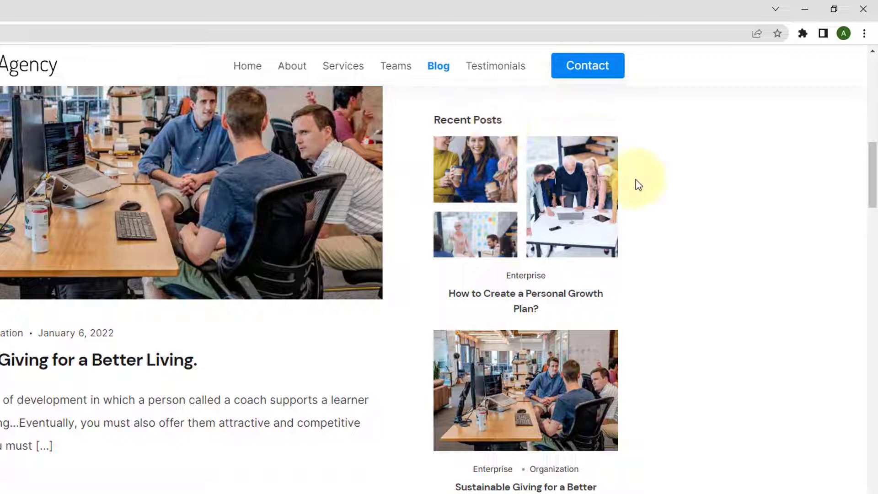
# Step: Scroll down the blog page to review the sidebar's Recent and Popular Posts widgets
pyautogui.scroll(-10, 637, 181)
pyautogui.scroll(-2, 640, 187)
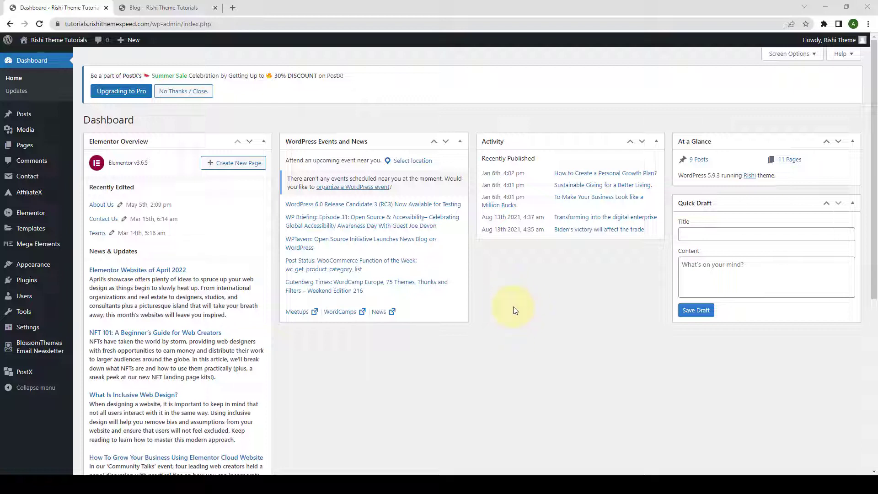
# Step: Open Appearance > Widgets, collapse and re-expand the Sidebar area, and scroll to its last block
pyautogui.moveTo(70, 270)
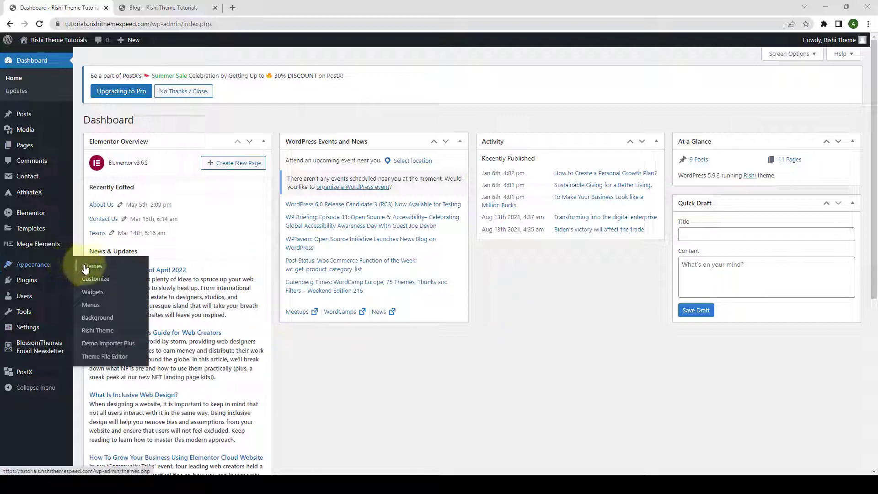
pyautogui.click(100, 295)
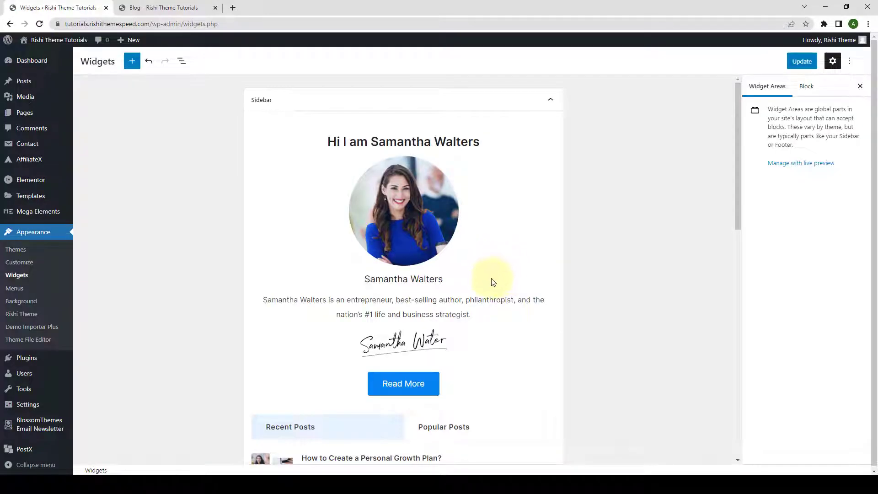
pyautogui.click(551, 108)
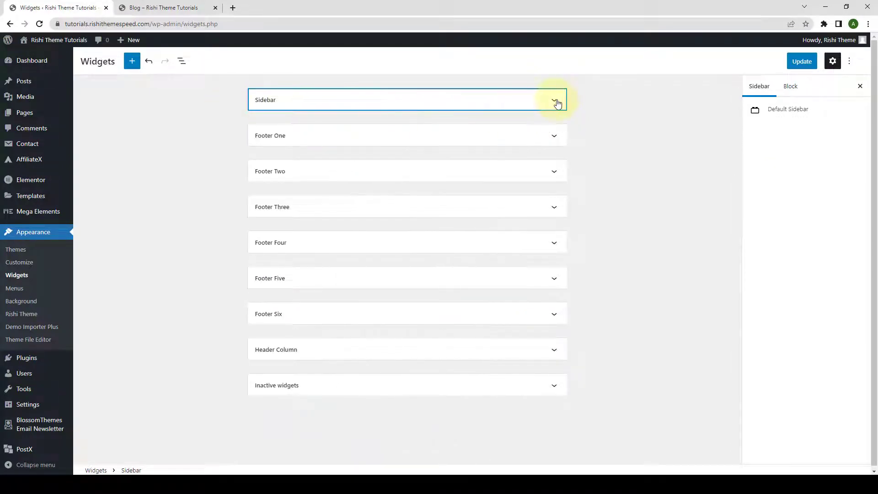
pyautogui.click(556, 104)
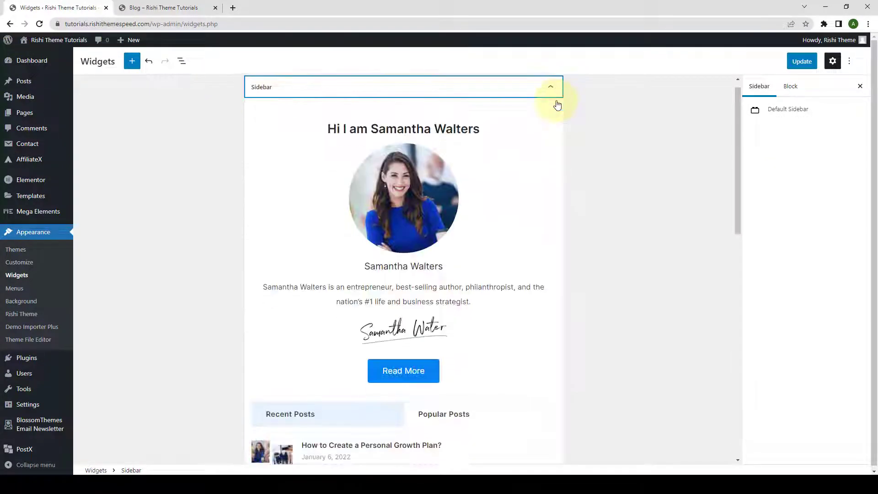
pyautogui.scroll(-2, 517, 192)
pyautogui.scroll(-9, 513, 208)
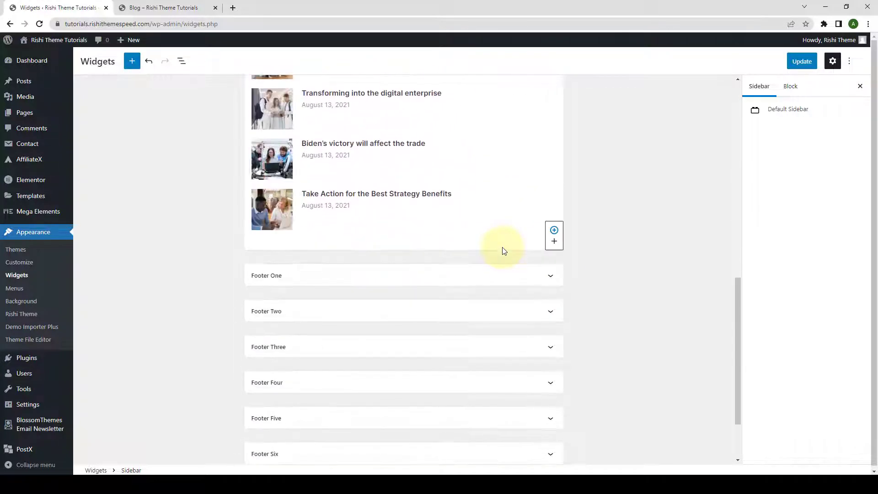
# Step: Insert a Rishi - Popular Posts block at the end of the Sidebar by searching 'popu'
pyautogui.click(554, 233)
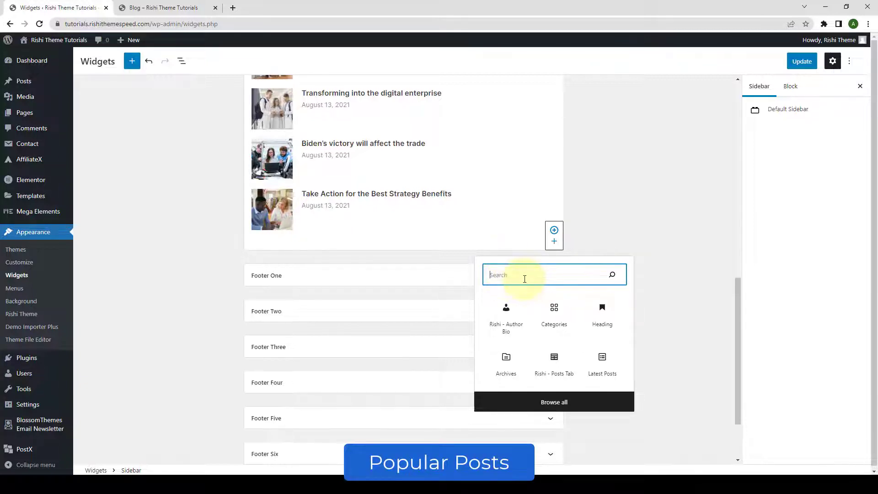
pyautogui.write('popu')
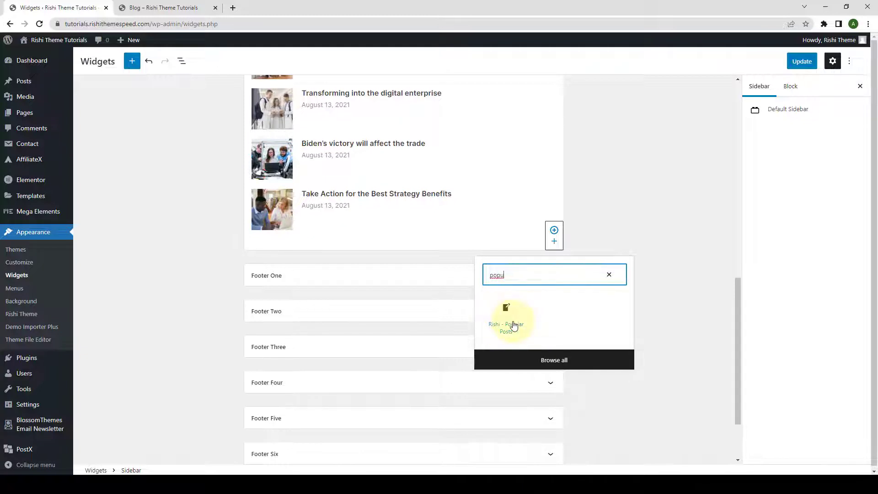
pyautogui.click(512, 326)
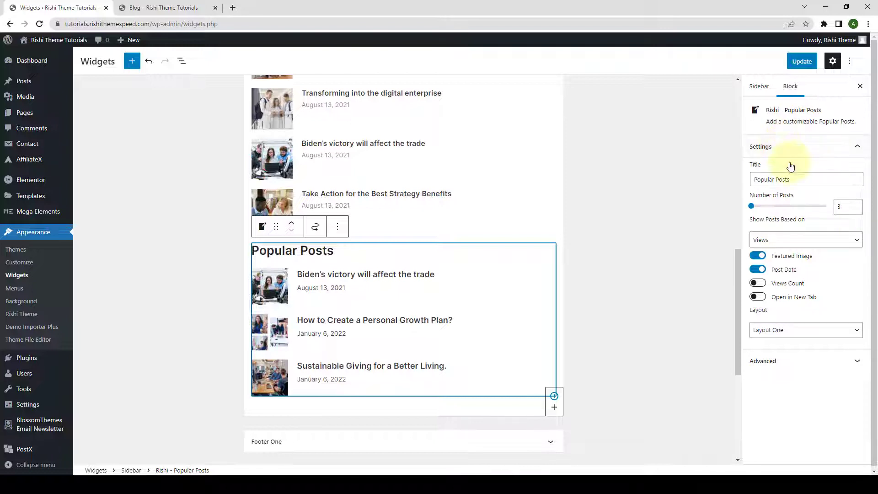
# Step: Select the Popular Posts block and check that its title reads 'Popular Posts'
pyautogui.click(660, 204)
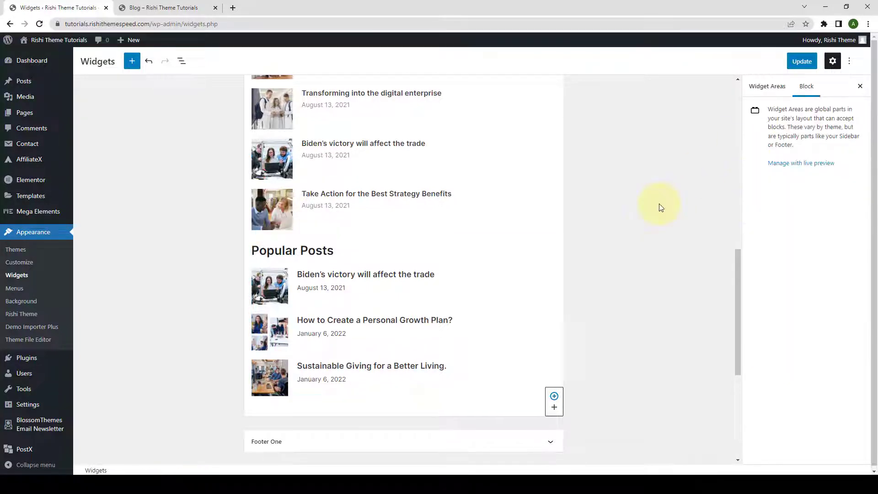
pyautogui.click(459, 295)
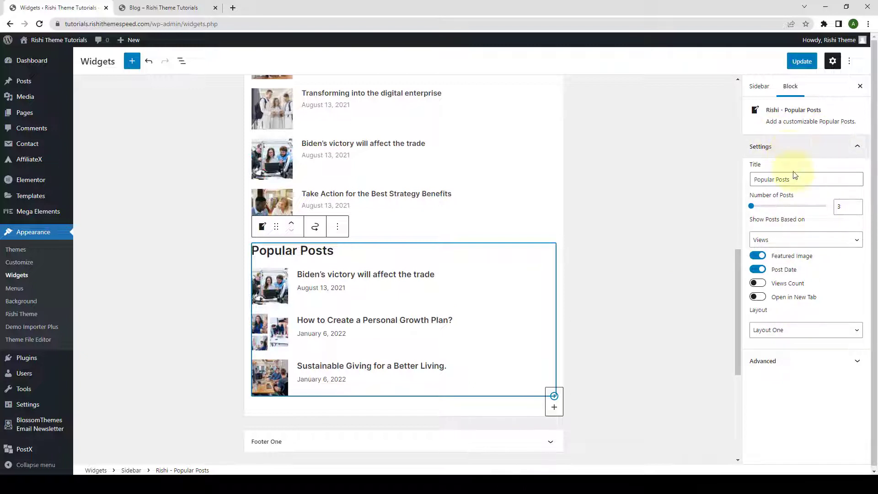
pyautogui.moveTo(798, 180); pyautogui.dragTo(755, 181)
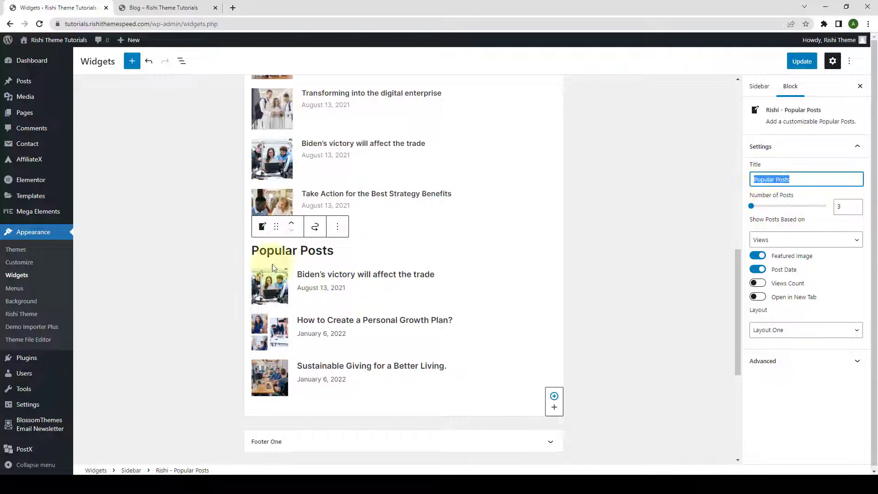
pyautogui.click(798, 176)
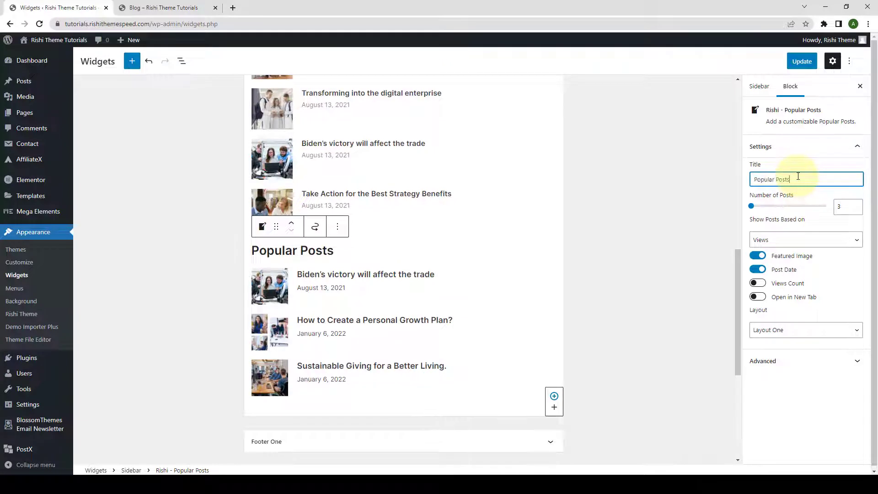
pyautogui.moveTo(798, 176); pyautogui.dragTo(754, 179)
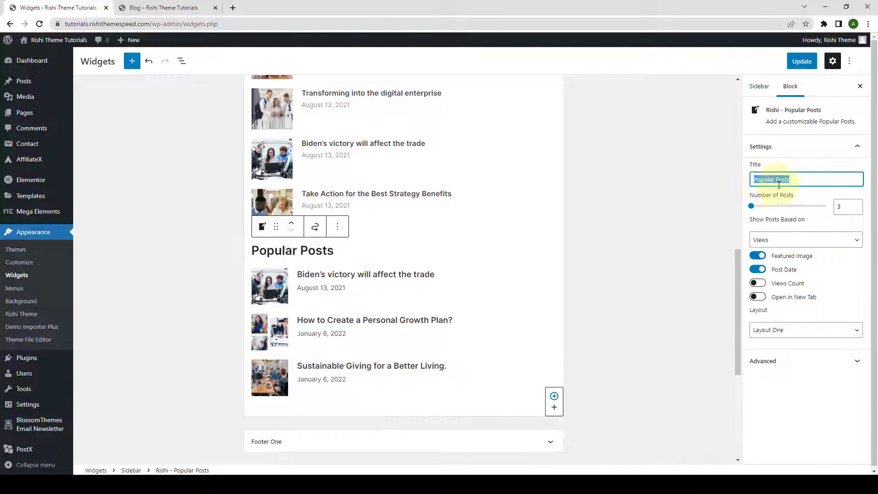
# Step: Try other post counts such as 8 and 6, leaving Number of Posts at 3
pyautogui.scroll(-2, 660, 262)
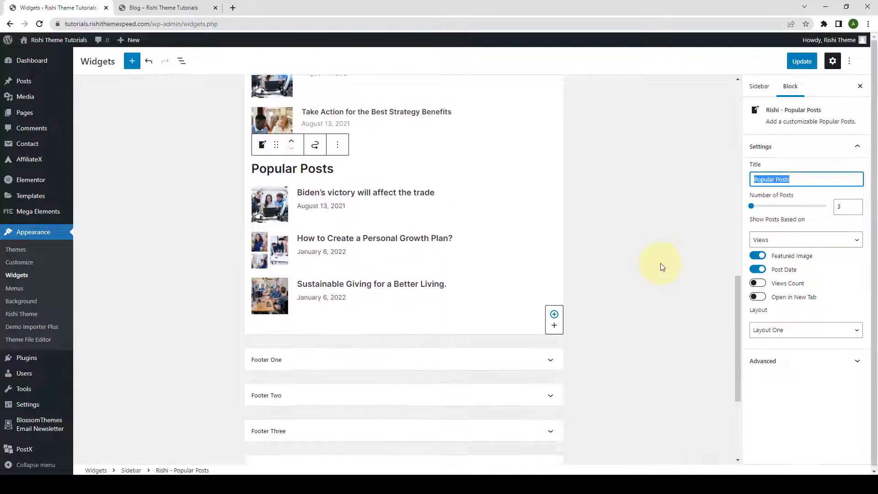
pyautogui.moveTo(752, 209)
pyautogui.mouseDown()
pyautogui.moveTo(766, 208)
pyautogui.moveTo(752, 209)
pyautogui.mouseUp()
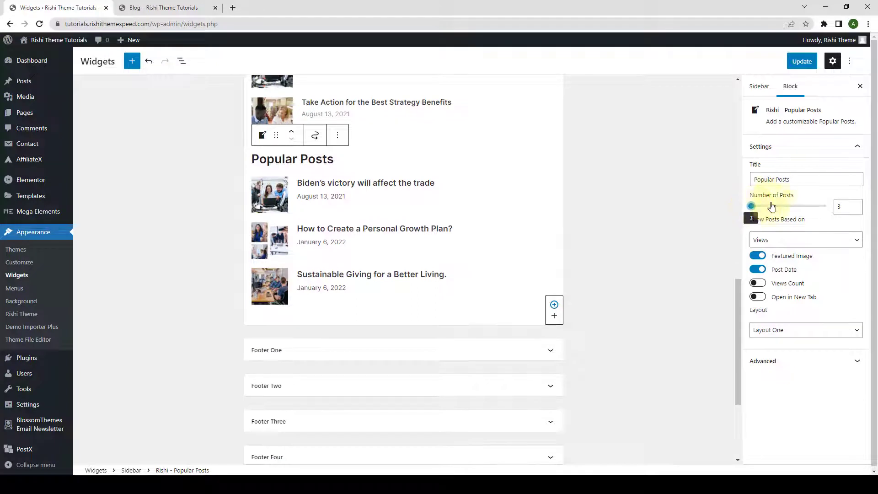
pyautogui.moveTo(752, 210); pyautogui.dragTo(753, 209)
pyautogui.click(856, 204)
pyautogui.click(856, 204)
pyautogui.click(855, 204)
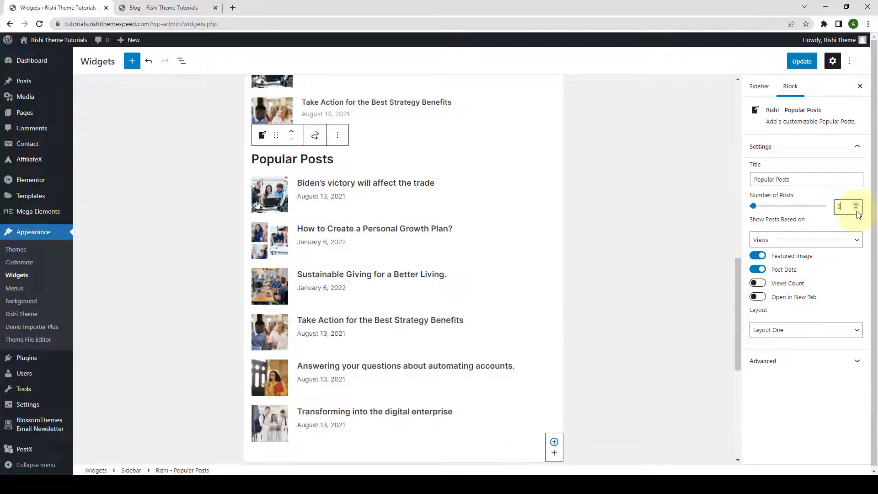
pyautogui.click(856, 209)
pyautogui.click(856, 209)
pyautogui.click(856, 209)
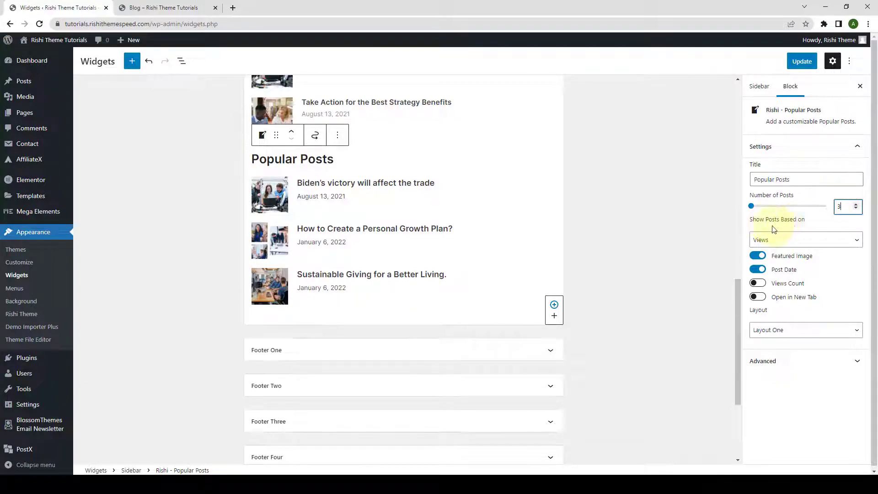
# Step: Keep Popular Posts ranked by Views with Featured Image and Post Date left on
pyautogui.click(798, 243)
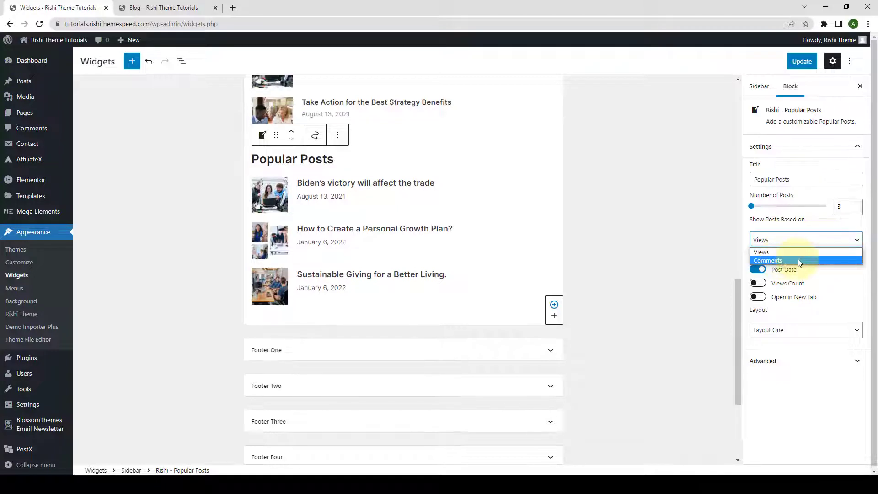
pyautogui.click(798, 253)
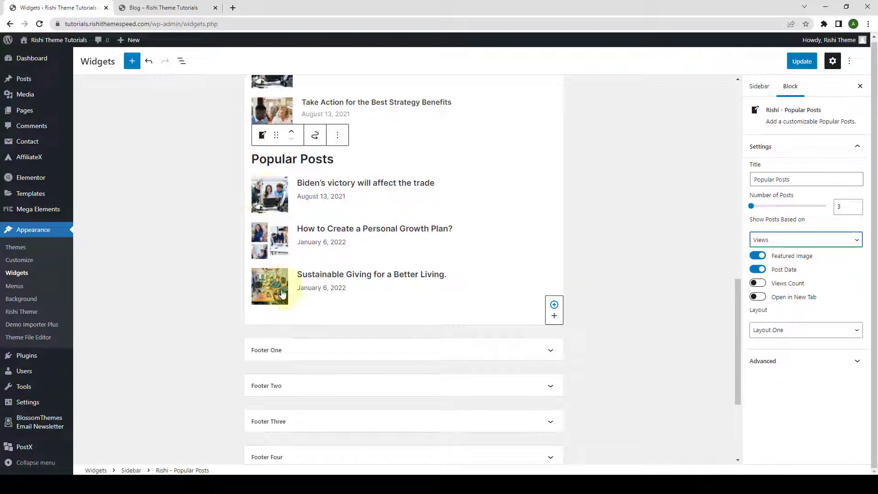
pyautogui.click(758, 256)
pyautogui.click(758, 256)
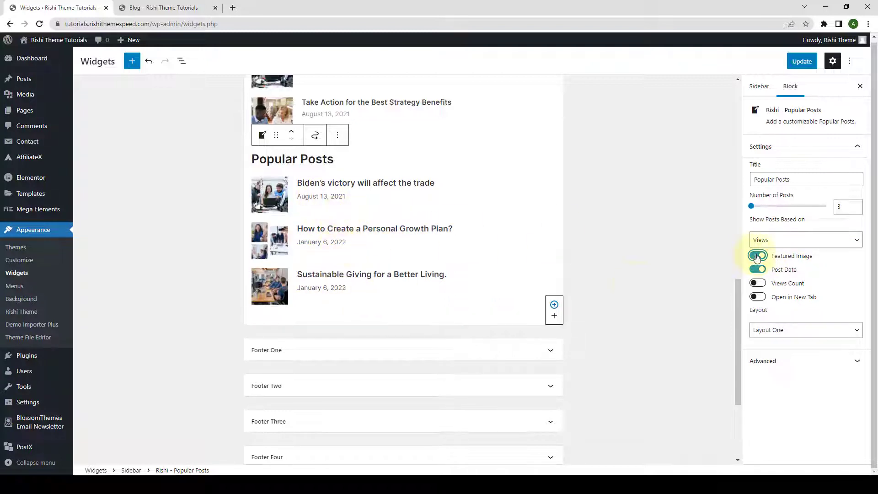
pyautogui.click(759, 270)
pyautogui.click(758, 270)
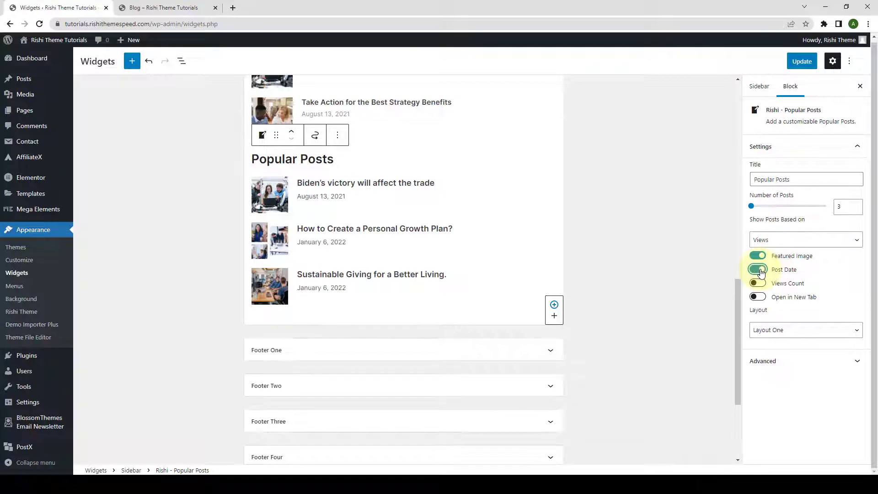
# Step: Enable Views Count and Open in New Tab for the Popular Posts block
pyautogui.click(757, 283)
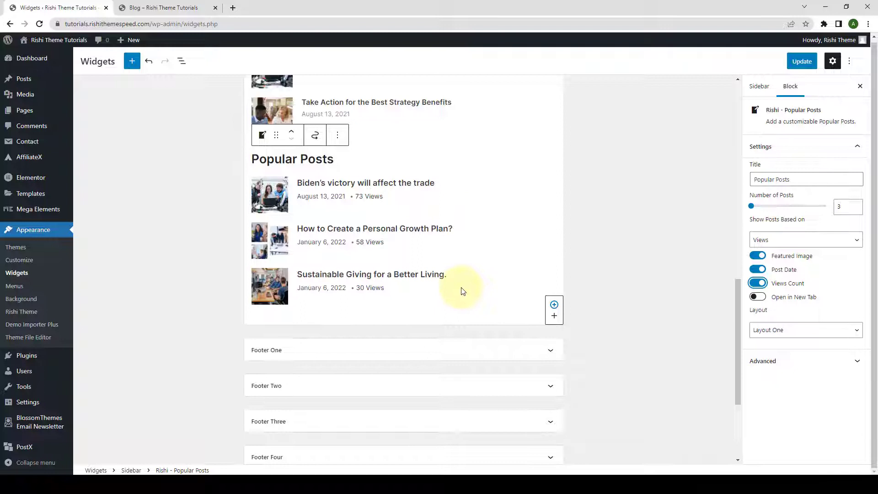
pyautogui.click(757, 297)
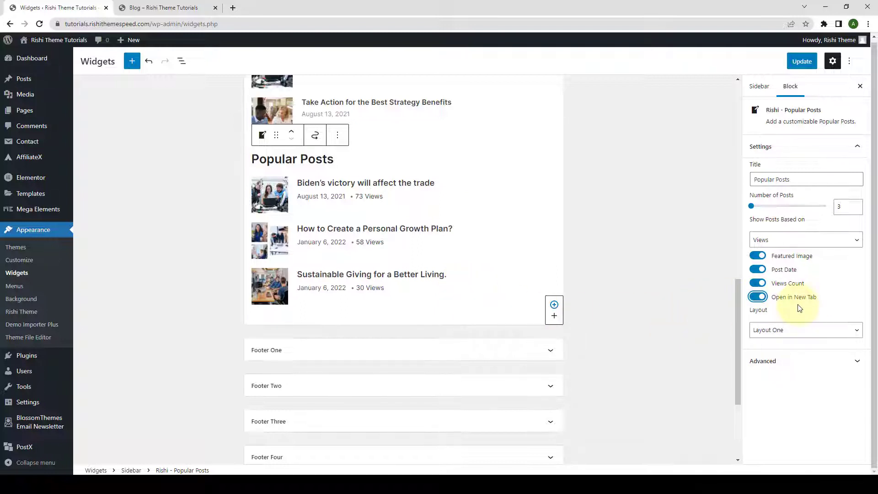
pyautogui.click(793, 330)
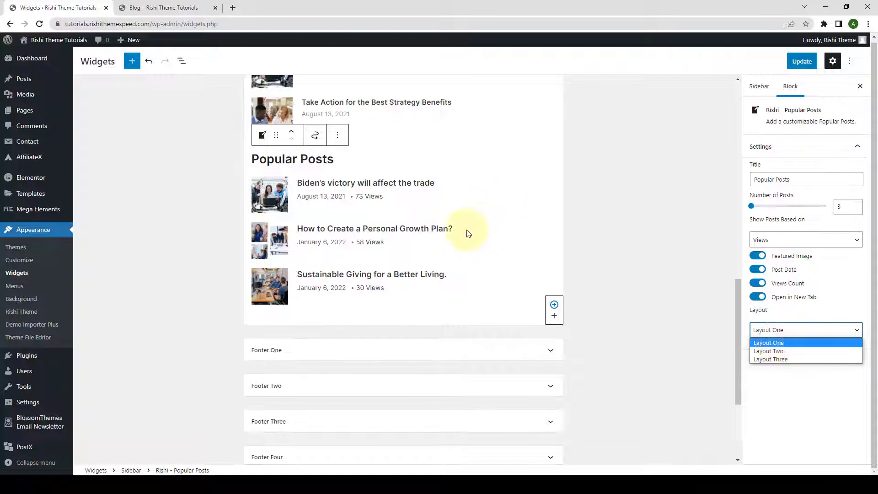
# Step: Set Popular Posts to Layout Two after trying Layout Three, turn Views Count off, and Update
pyautogui.click(780, 350)
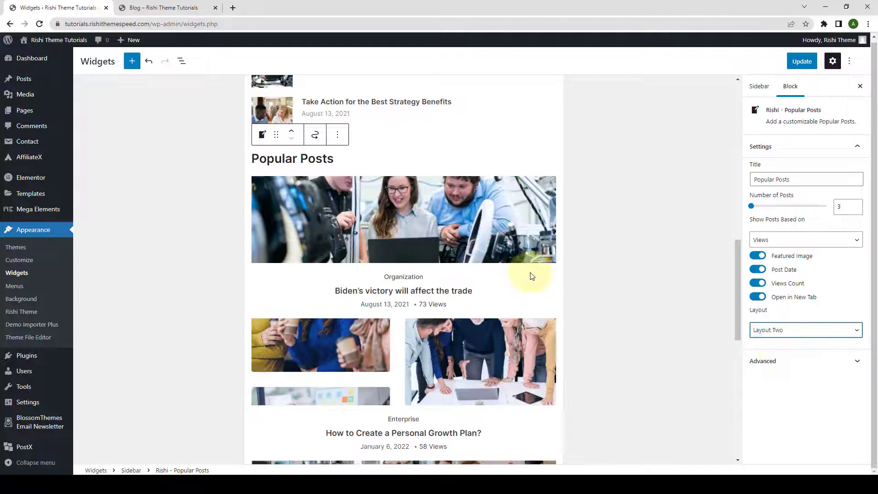
pyautogui.scroll(-3, 529, 274)
pyautogui.scroll(2, 525, 304)
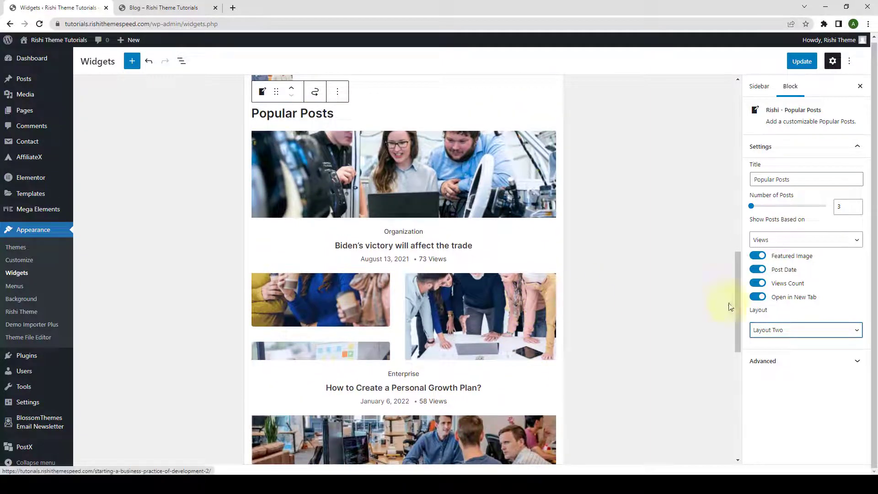
pyautogui.click(778, 329)
pyautogui.click(788, 356)
pyautogui.scroll(-3, 570, 304)
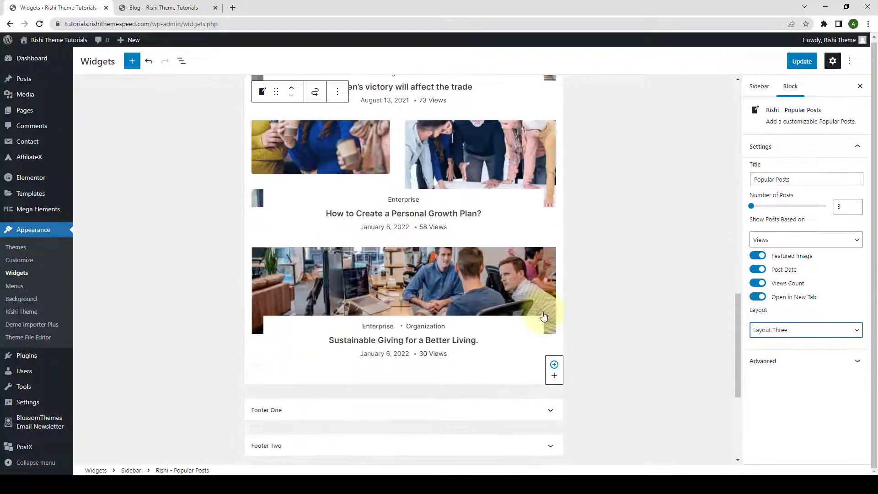
pyautogui.scroll(3, 548, 292)
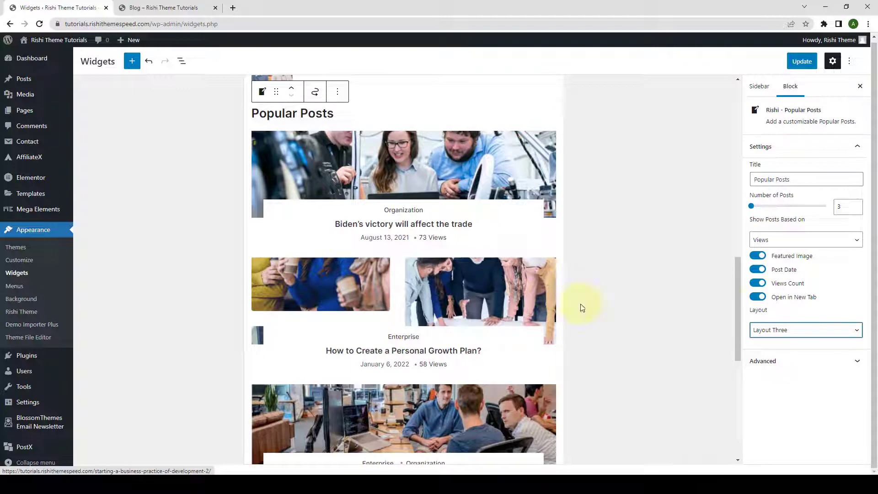
pyautogui.click(788, 331)
pyautogui.click(787, 351)
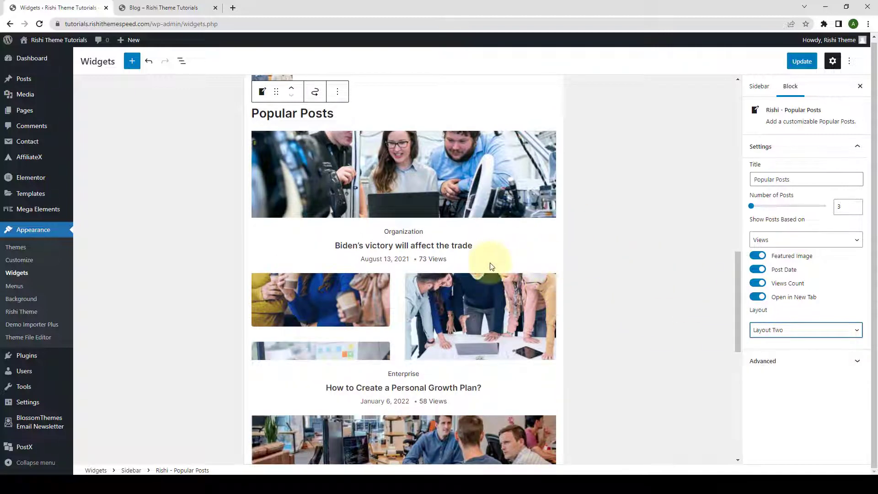
pyautogui.click(774, 284)
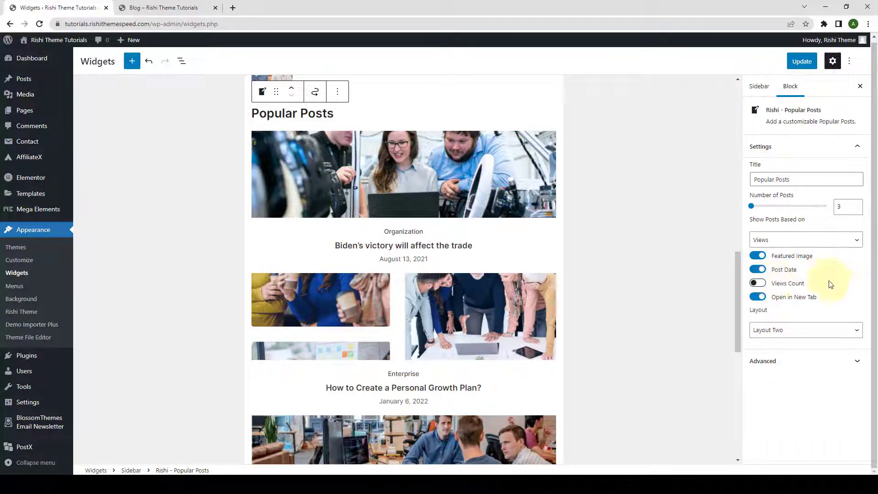
pyautogui.click(809, 61)
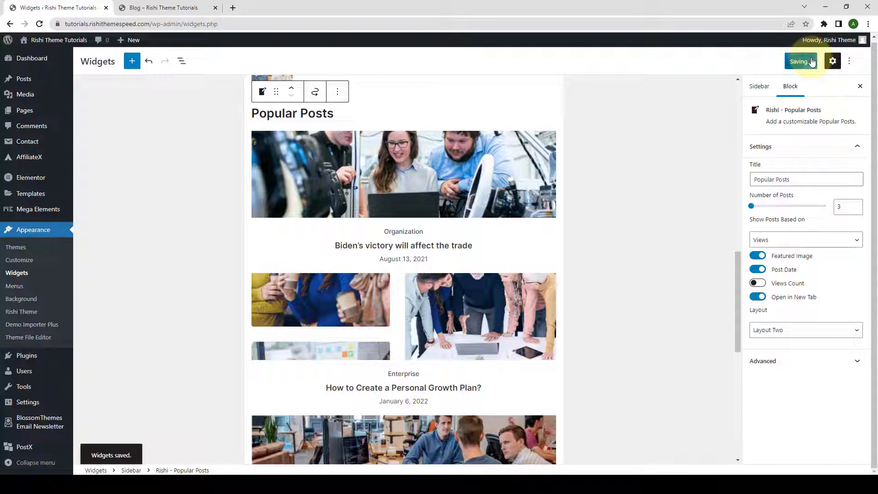
# Step: On the Blog tab, scroll to the sidebar's Popular Posts section led by 'Biden's victory will affect the trade'
pyautogui.click(178, 7)
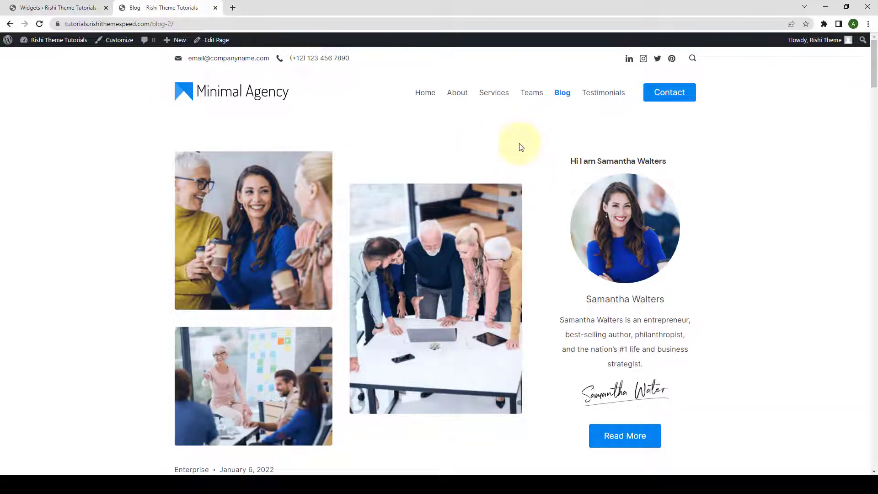
pyautogui.scroll(-10, 686, 226)
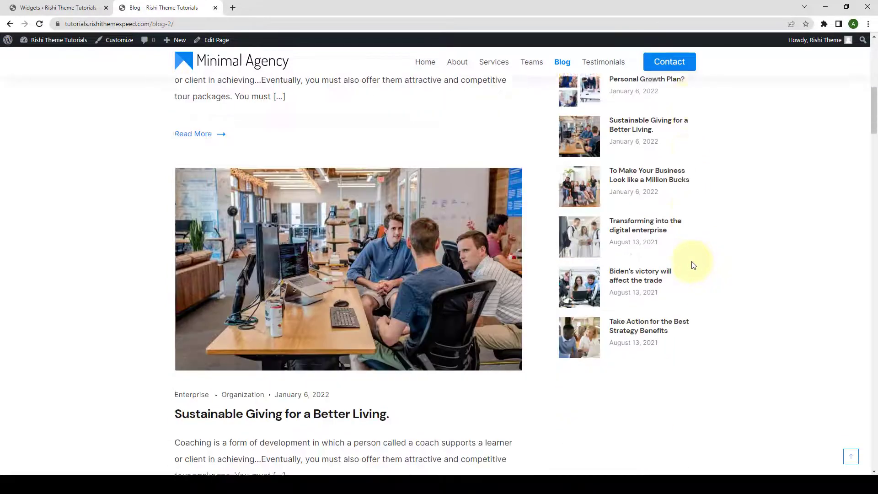
pyautogui.scroll(-4, 693, 265)
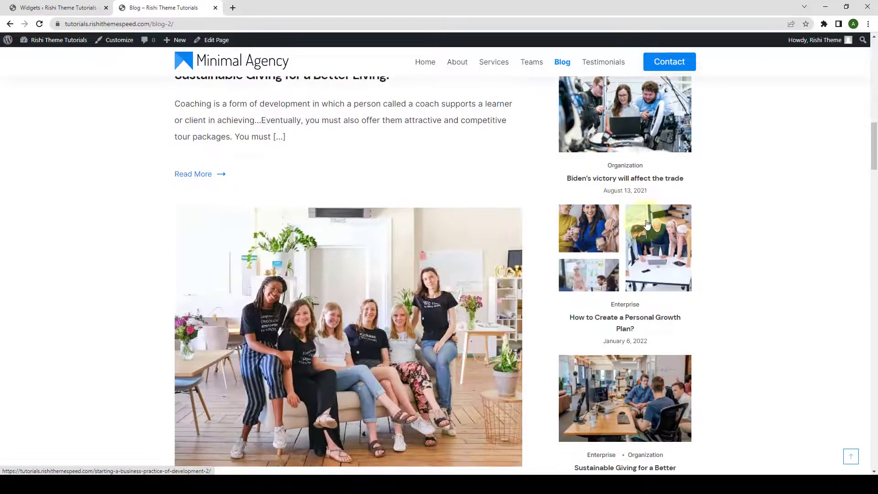
pyautogui.scroll(2, 702, 234)
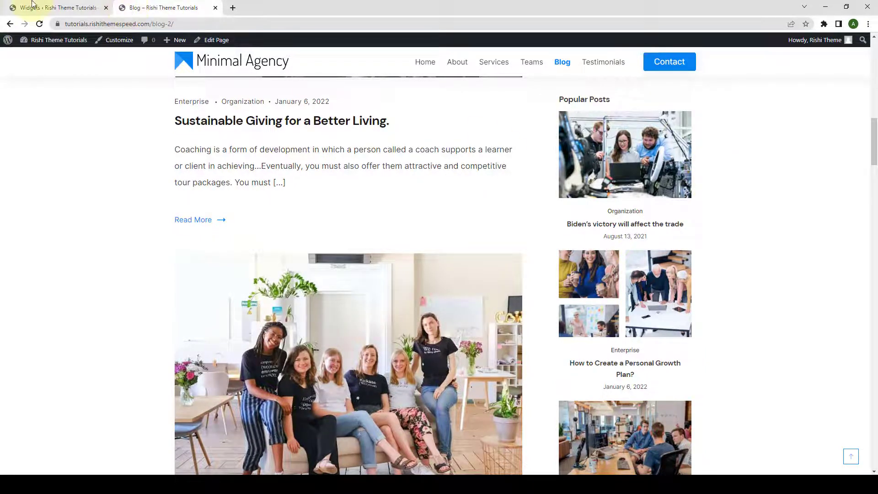
# Step: Back in Widgets, add a Rishi - Recent Posts block below Popular Posts by searching 'Recent'
pyautogui.click(55, 8)
pyautogui.scroll(-6, 592, 180)
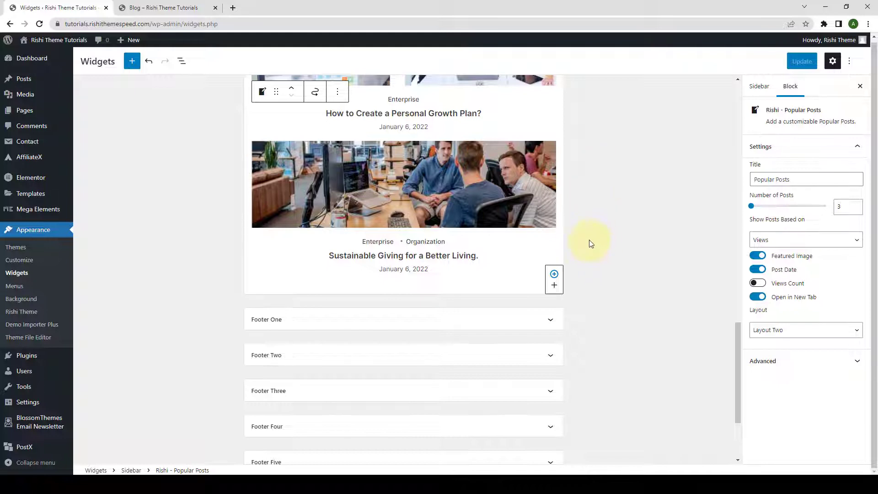
pyautogui.click(555, 276)
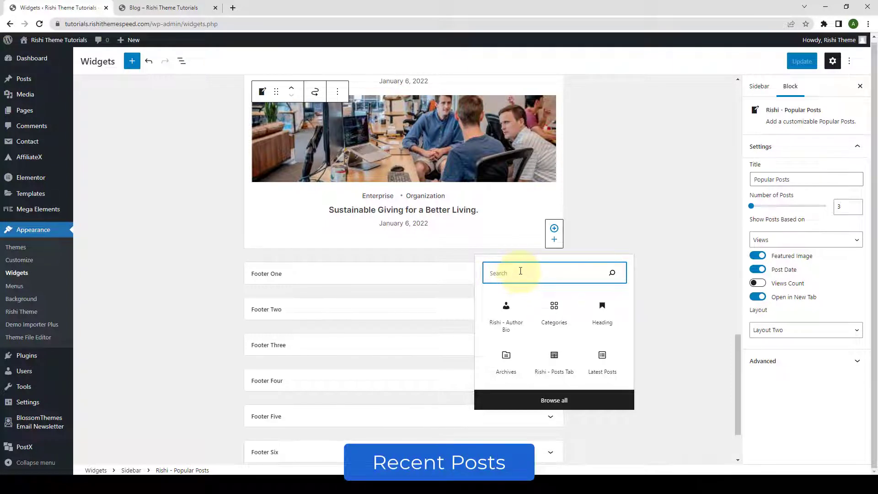
pyautogui.write('Recent')
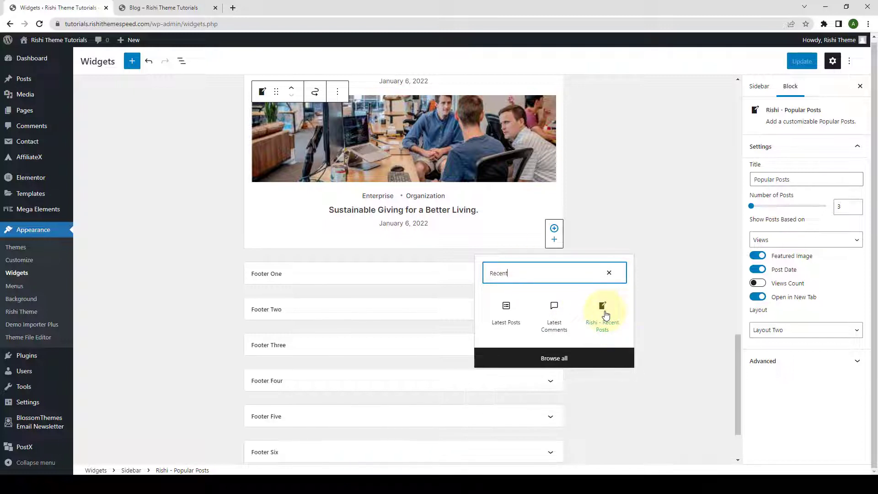
pyautogui.click(604, 313)
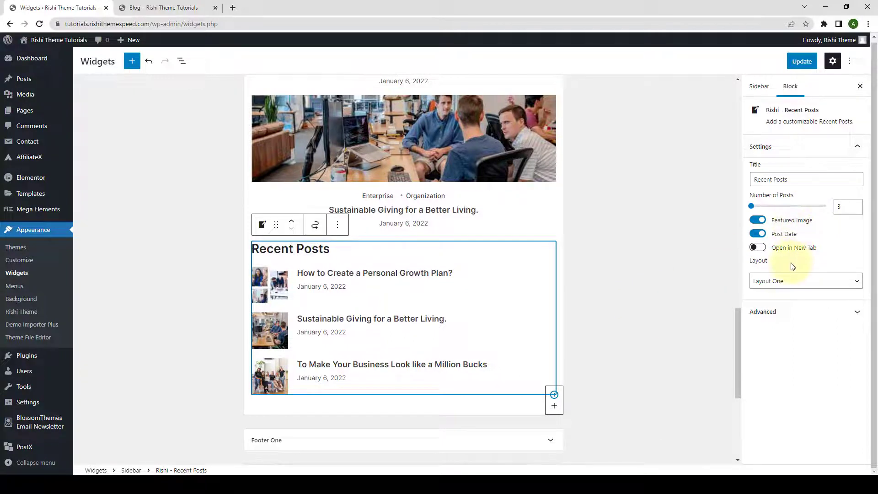
# Step: Check the Recent Posts title and try 6 posts, leaving Number of Posts at 3
pyautogui.tripleClick(756, 183)
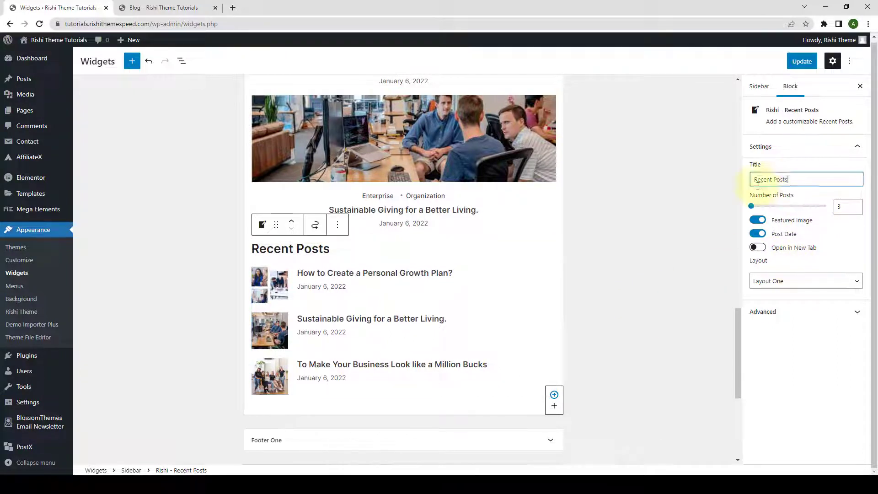
pyautogui.click(795, 177)
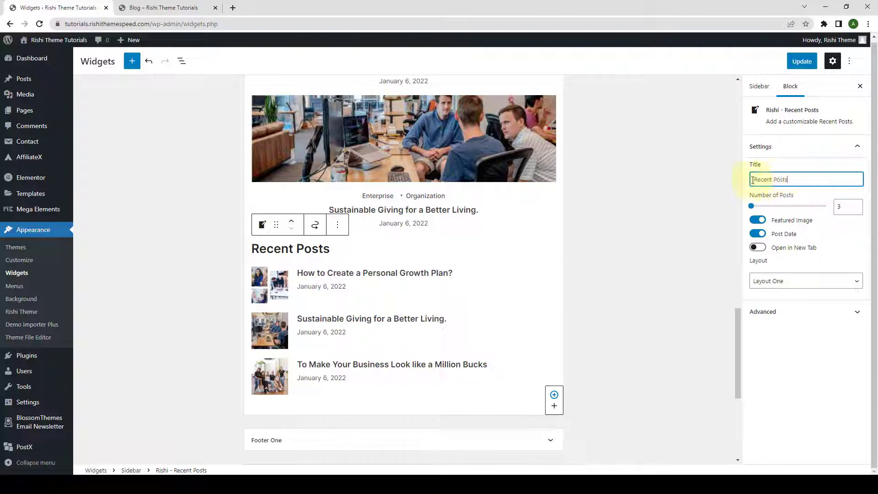
pyautogui.tripleClick(779, 179)
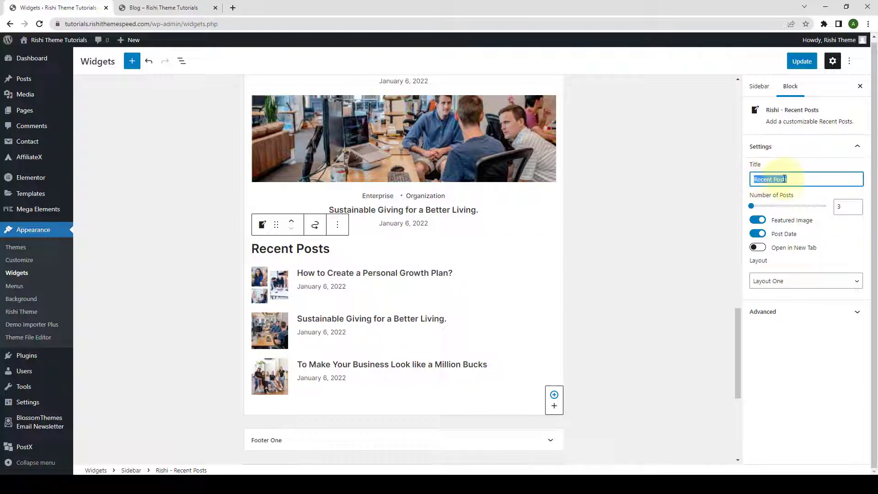
pyautogui.click(795, 179)
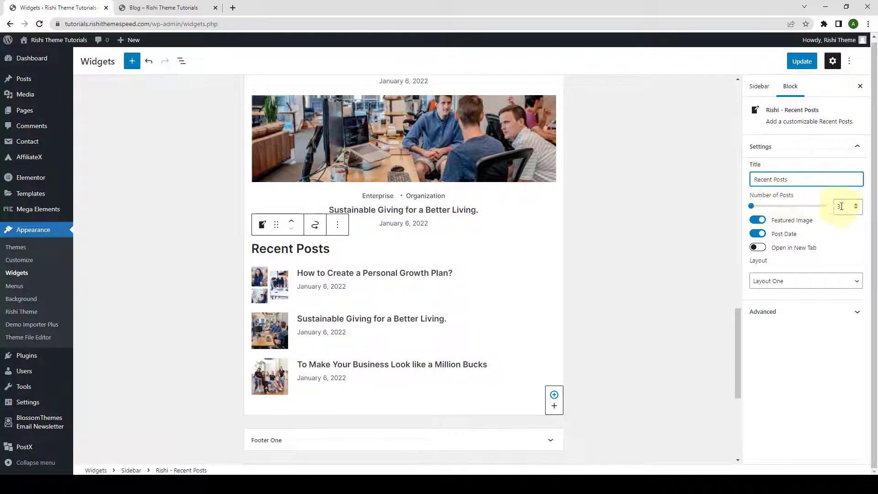
pyautogui.click(855, 205)
pyautogui.click(856, 205)
pyautogui.click(855, 204)
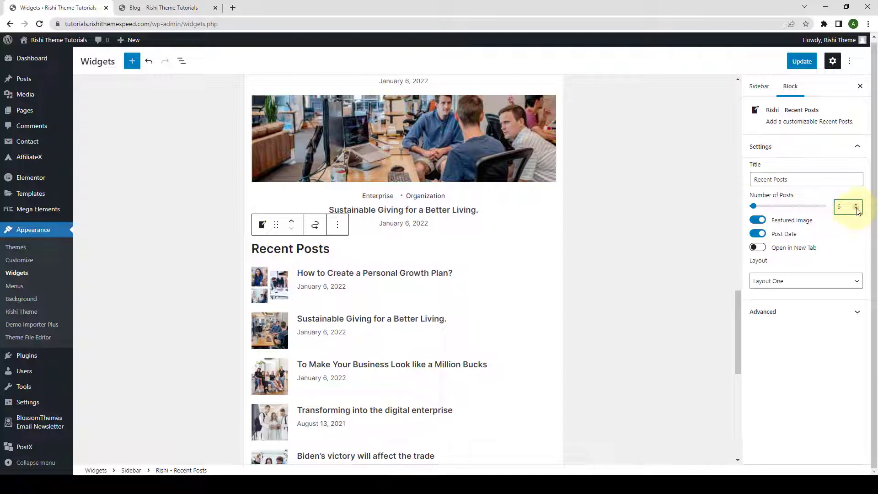
pyautogui.click(857, 209)
pyautogui.click(856, 209)
pyautogui.click(856, 209)
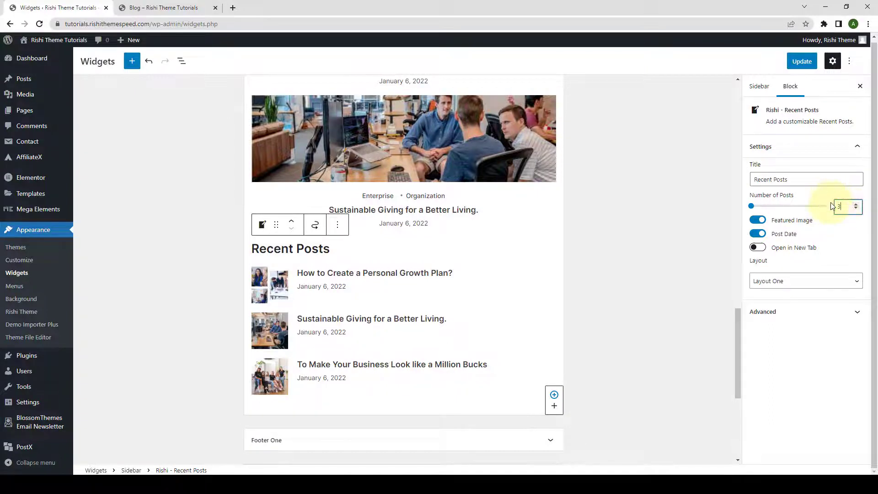
# Step: Keep Featured Image and Post Date on and enable Open in New Tab for Recent Posts
pyautogui.scroll(-2, 583, 254)
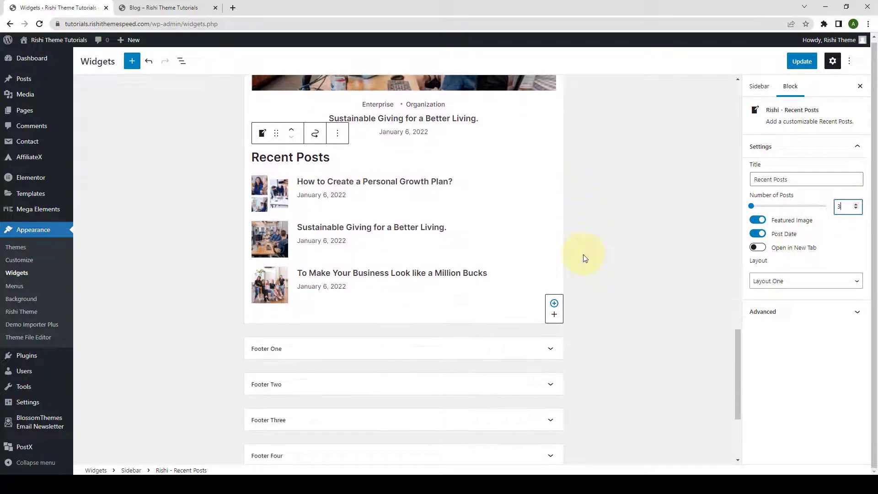
pyautogui.click(757, 221)
pyautogui.click(757, 221)
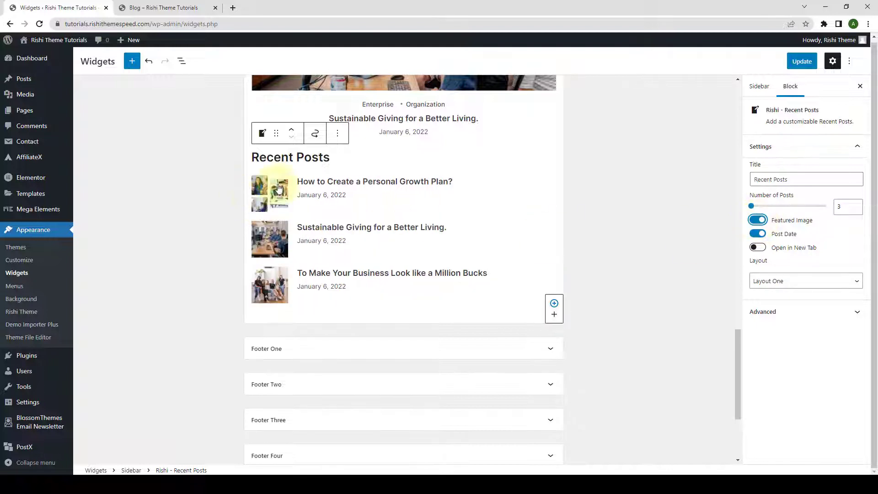
pyautogui.click(755, 233)
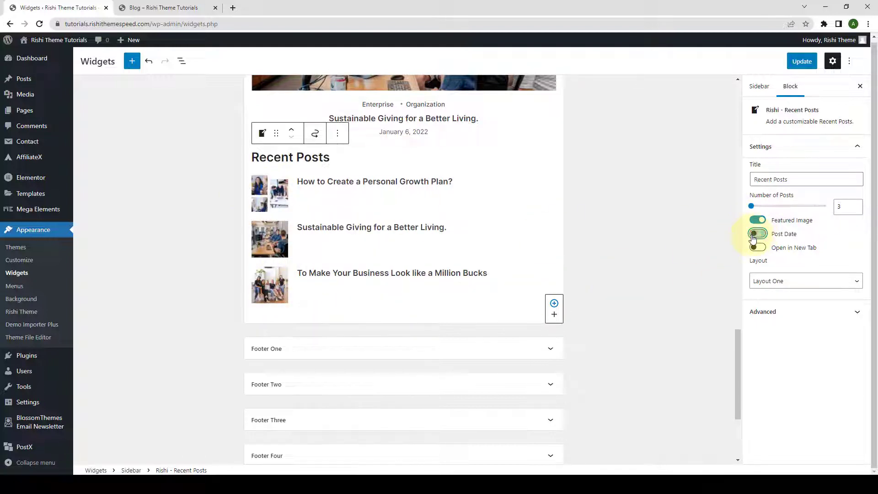
pyautogui.click(756, 234)
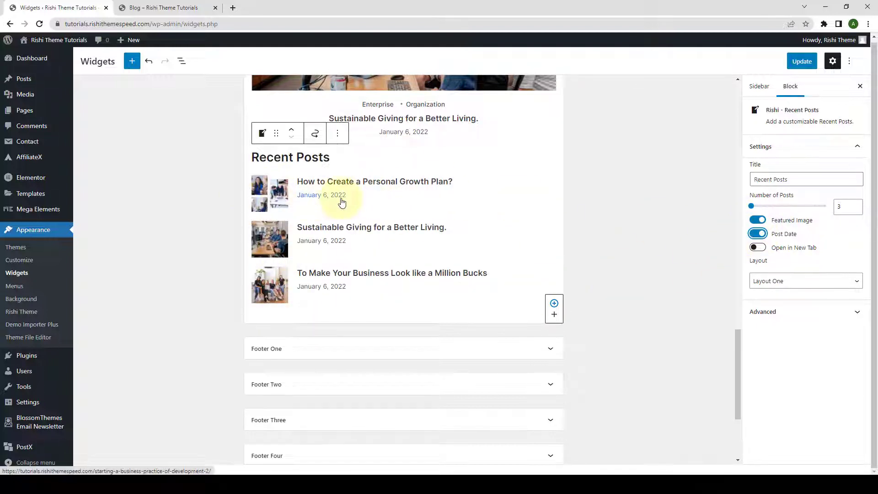
pyautogui.click(758, 248)
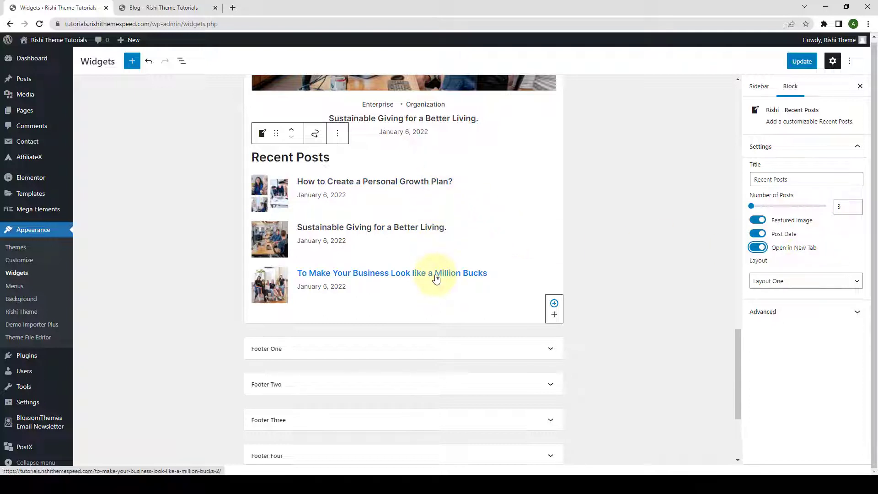
pyautogui.click(779, 284)
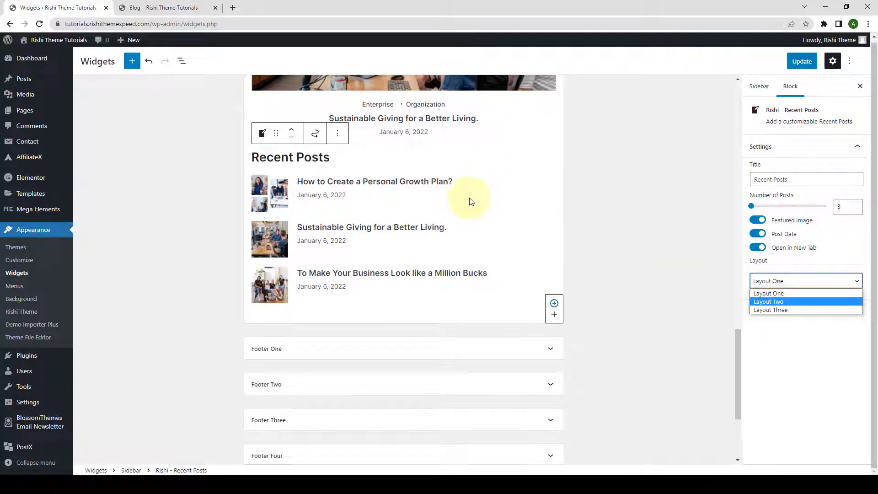
# Step: Try Layout Two, then set Recent Posts to Layout Three and save with Update
pyautogui.click(782, 302)
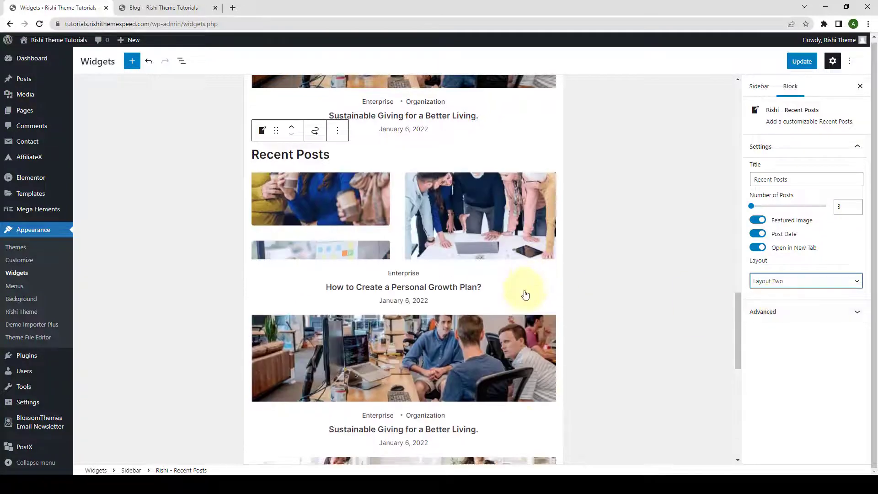
pyautogui.scroll(-3, 522, 290)
pyautogui.click(780, 282)
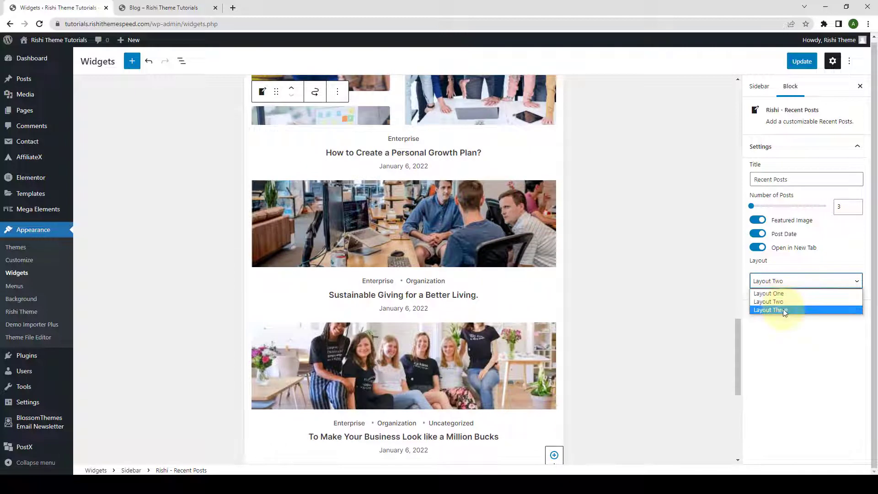
pyautogui.click(783, 308)
pyautogui.scroll(-3, 500, 290)
pyautogui.scroll(5, 500, 289)
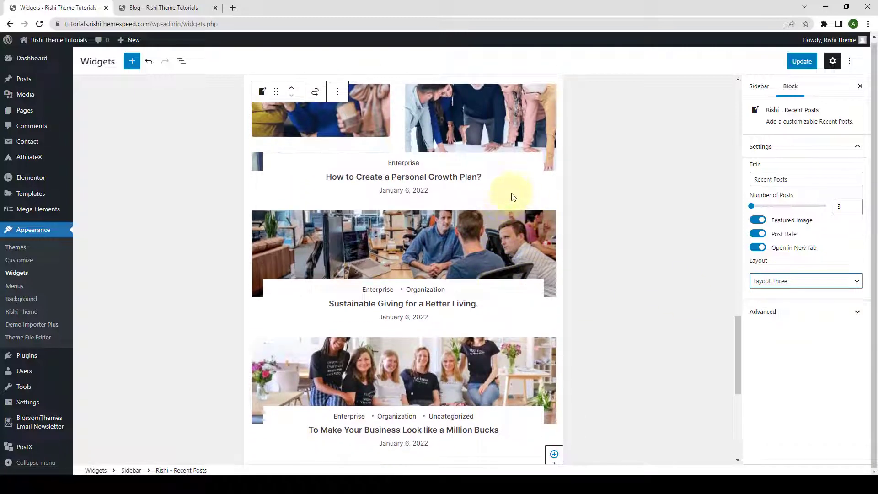
pyautogui.scroll(1, 490, 190)
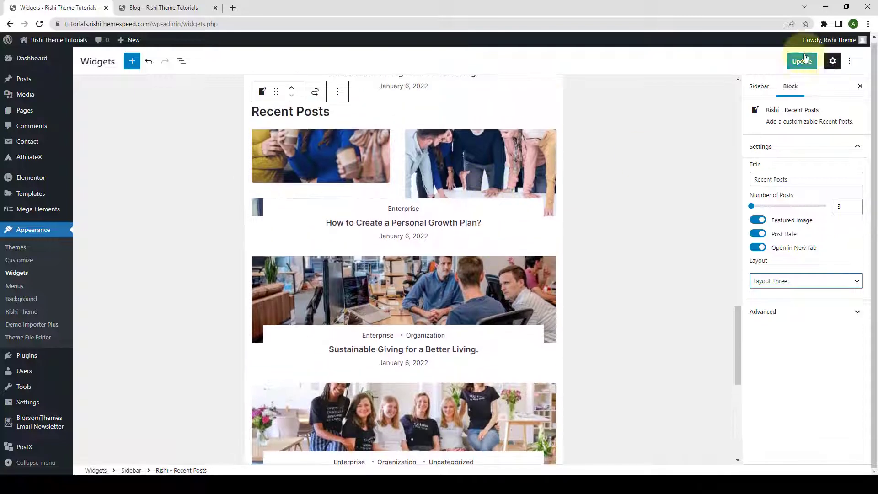
pyautogui.click(799, 61)
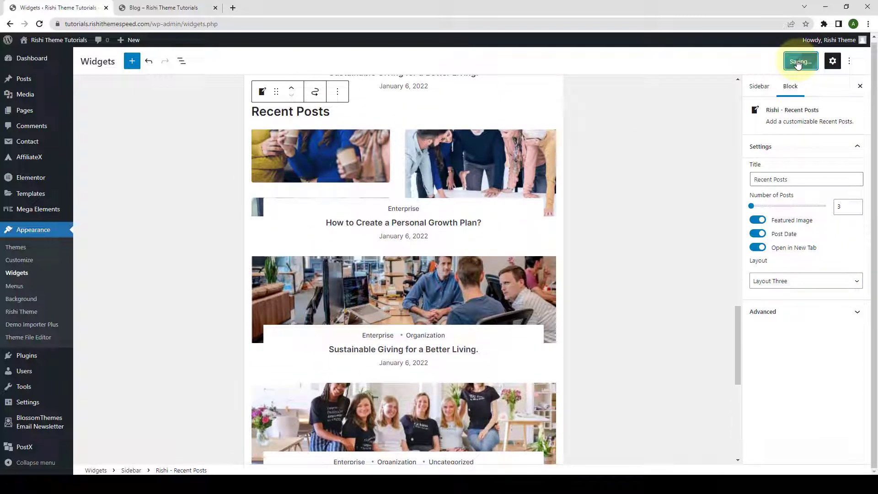
# Step: Reload the blog page and check that the sidebar's new Recent Posts section with large card images appears below Popular Posts
pyautogui.click(193, 8)
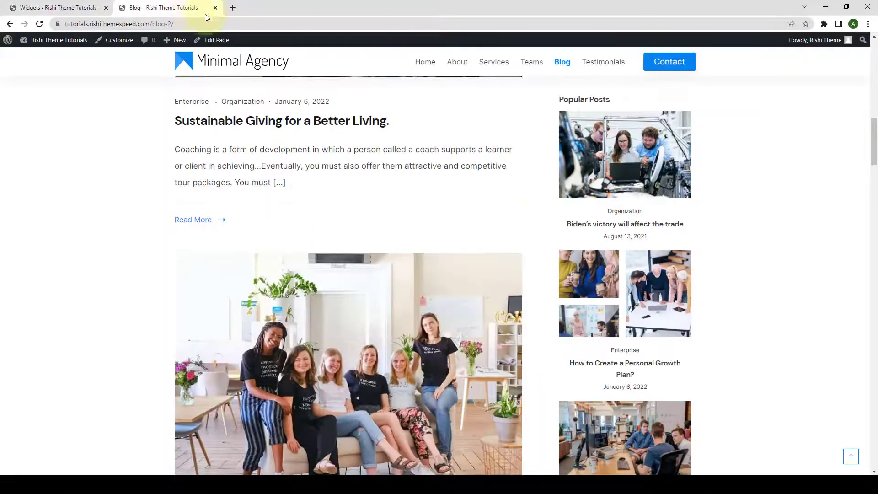
pyautogui.scroll(-3, 676, 251)
pyautogui.scroll(3, 680, 255)
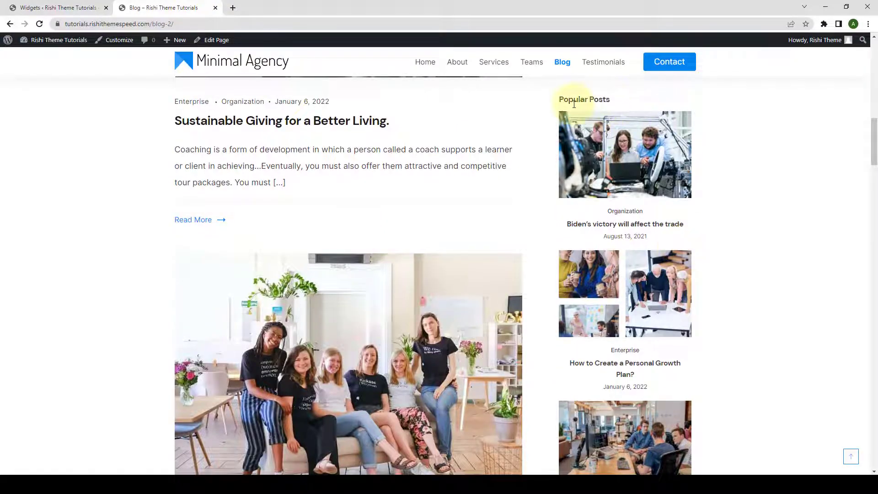
pyautogui.scroll(-4, 668, 263)
pyautogui.scroll(-3, 659, 269)
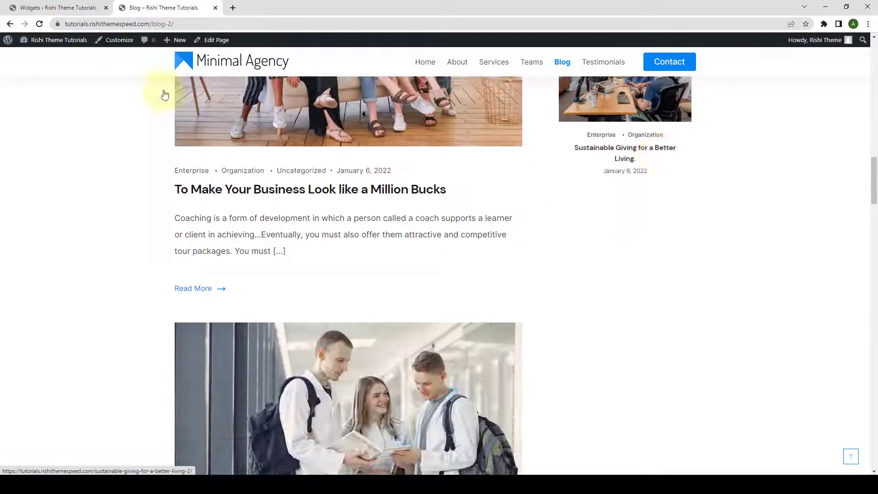
pyautogui.click(39, 24)
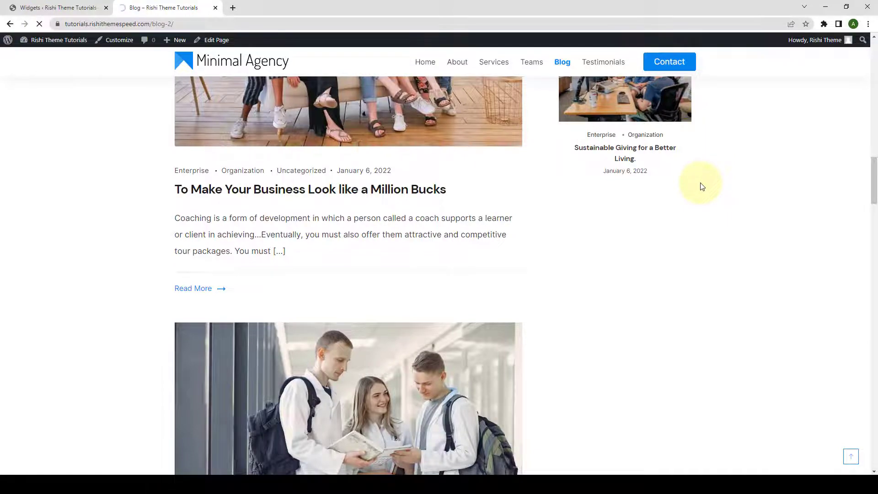
pyautogui.scroll(-1, 672, 182)
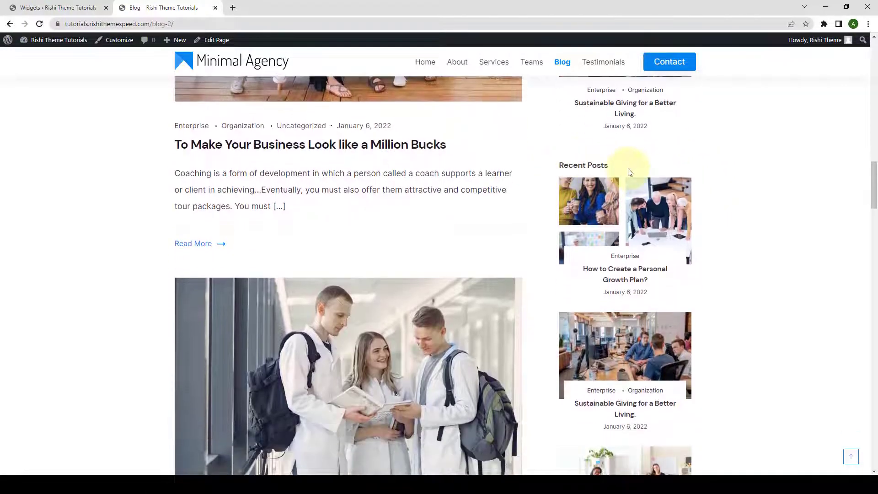
pyautogui.scroll(-5, 629, 172)
pyautogui.scroll(2, 666, 304)
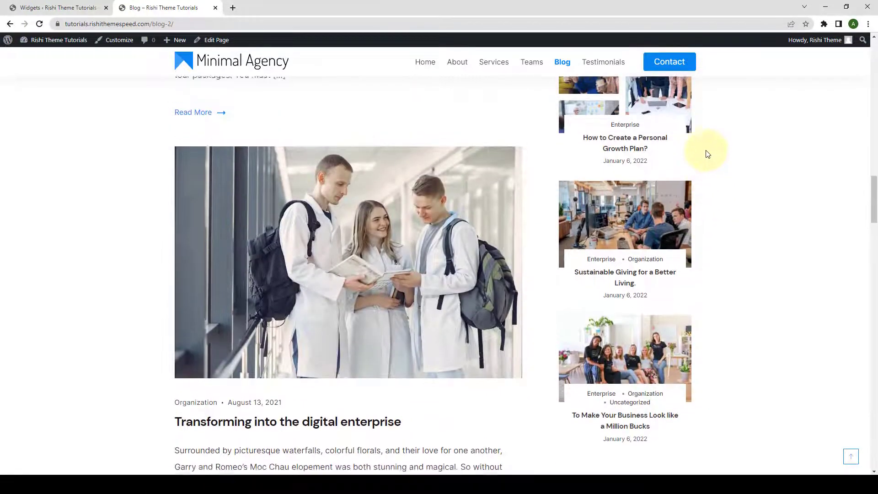